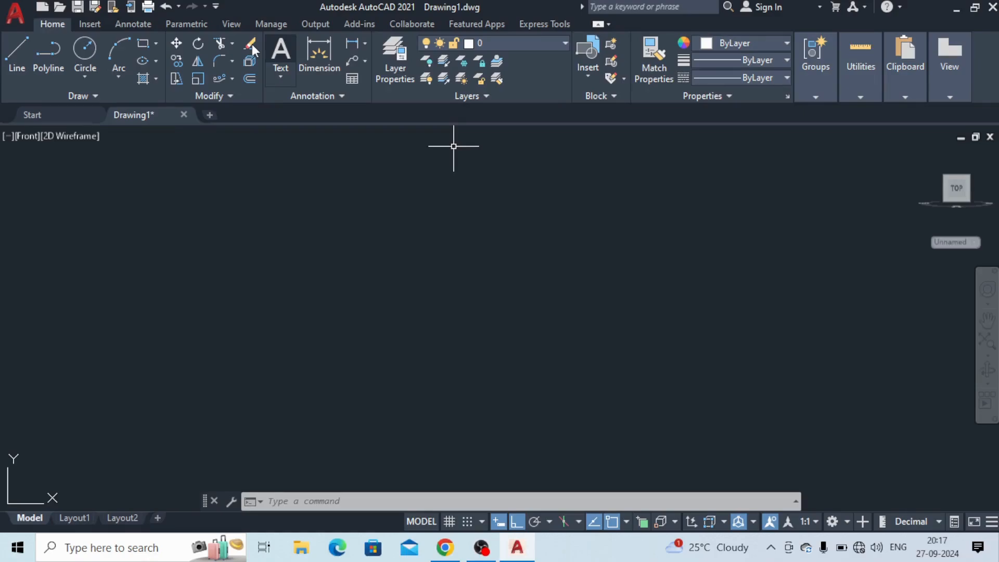
Draw a rectangle about 1.48 units wide and 1.21 units high in the front view
left_click(145, 46)
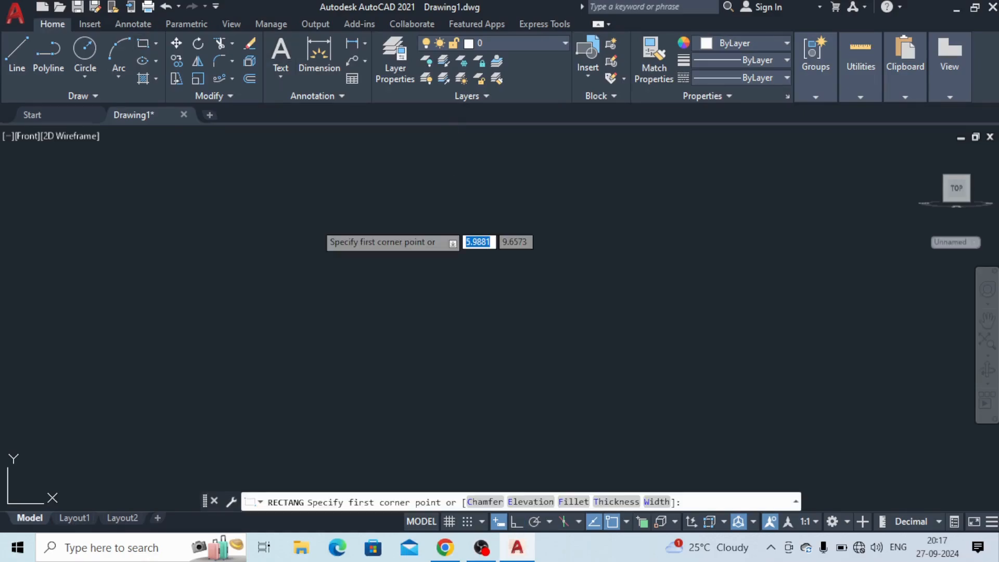
left_click(324, 250)
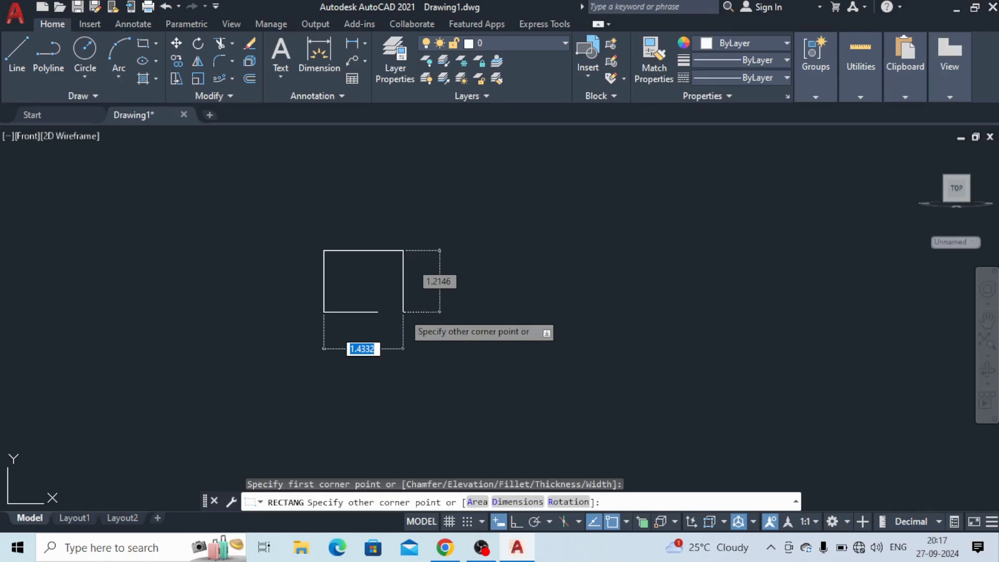
left_click(399, 311)
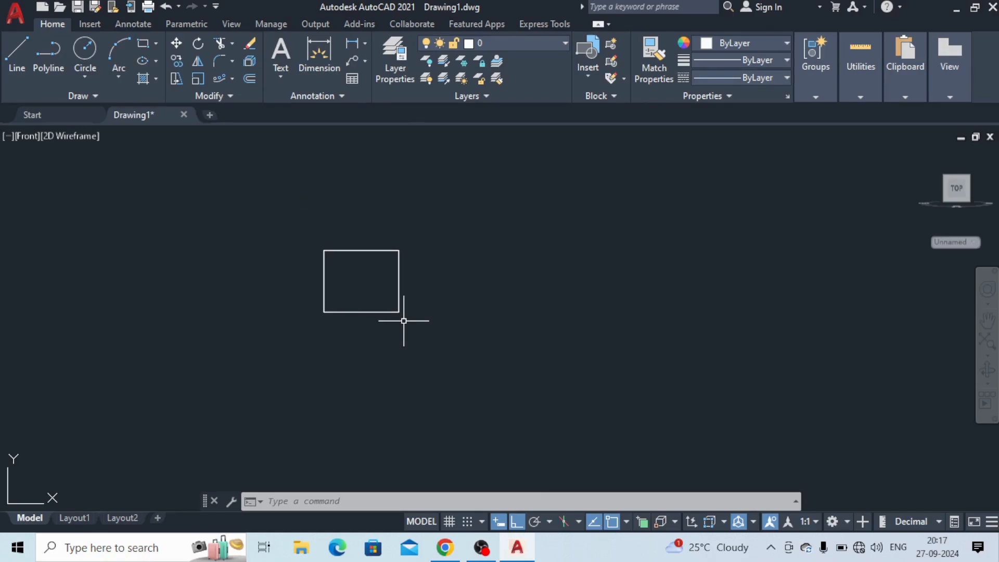
Copy the rectangle six times end to end from its lower corner to form a row of seven adjoining rectangles
left_click(399, 286)
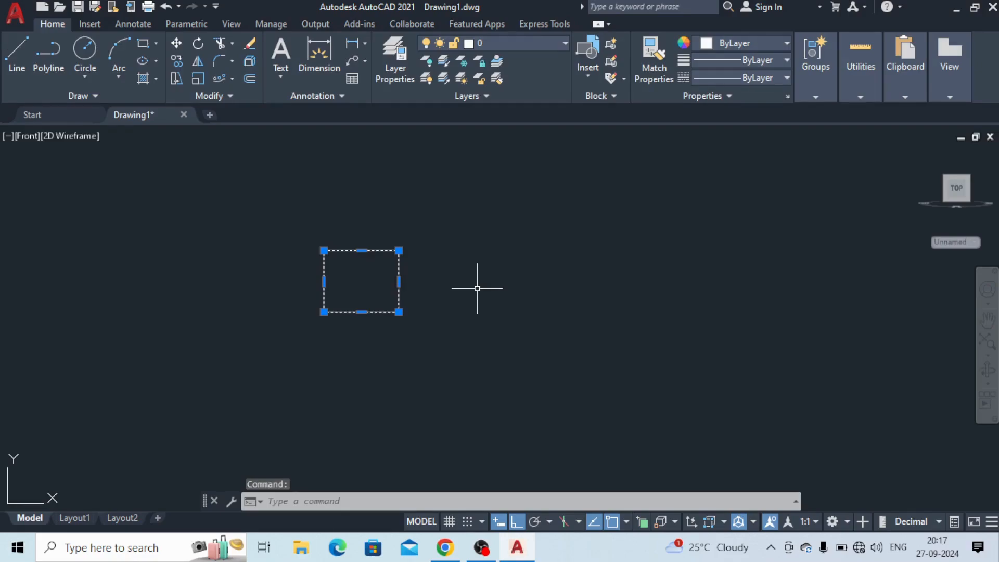
type("co")
key("Return")
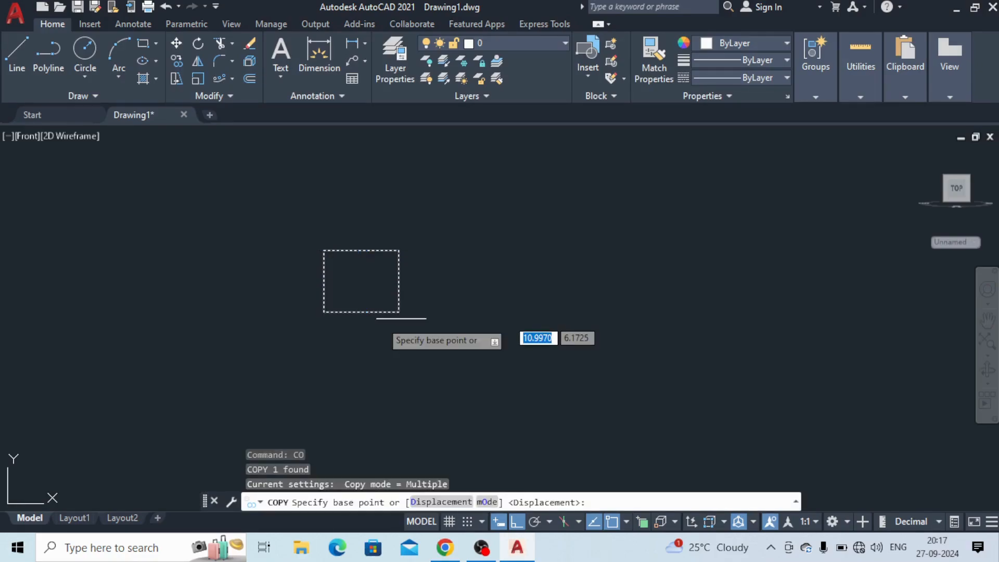
left_click(323, 312)
left_click(400, 313)
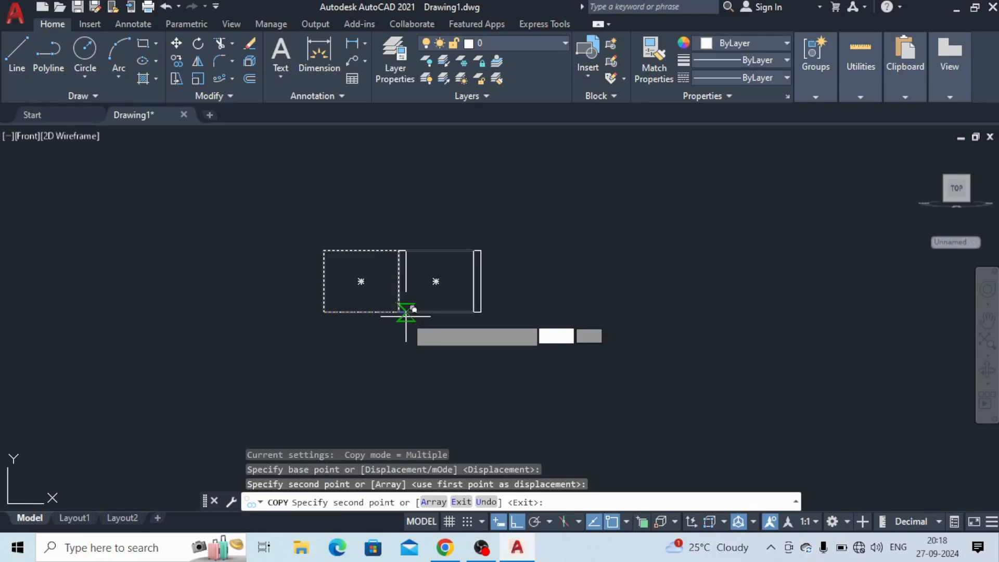
left_click(474, 312)
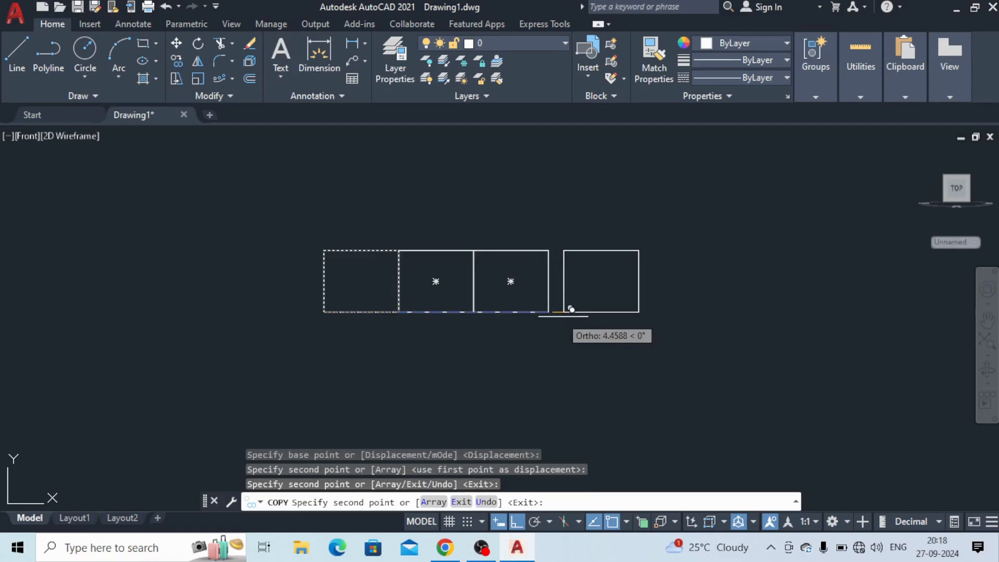
left_click(548, 312)
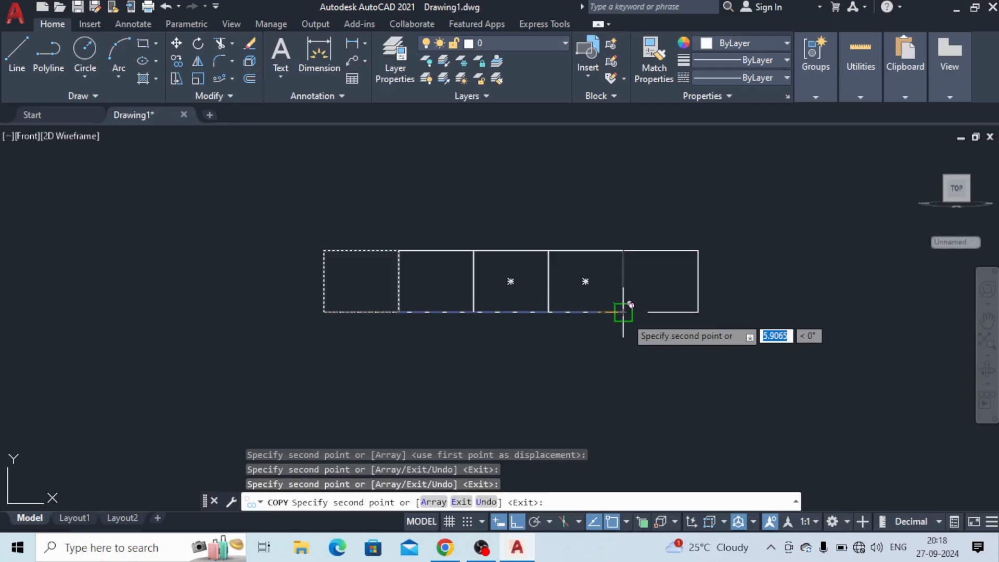
left_click(624, 312)
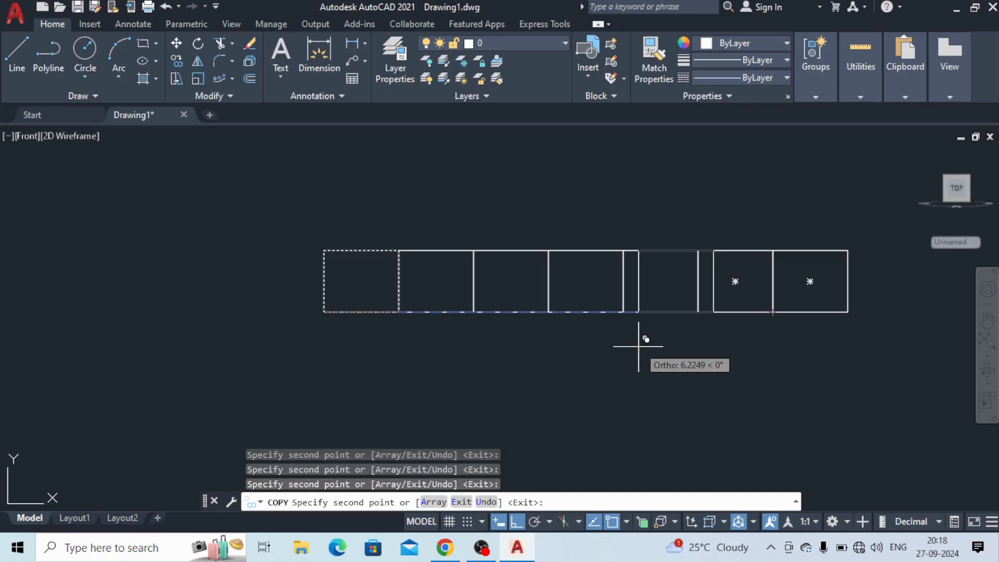
key("Escape")
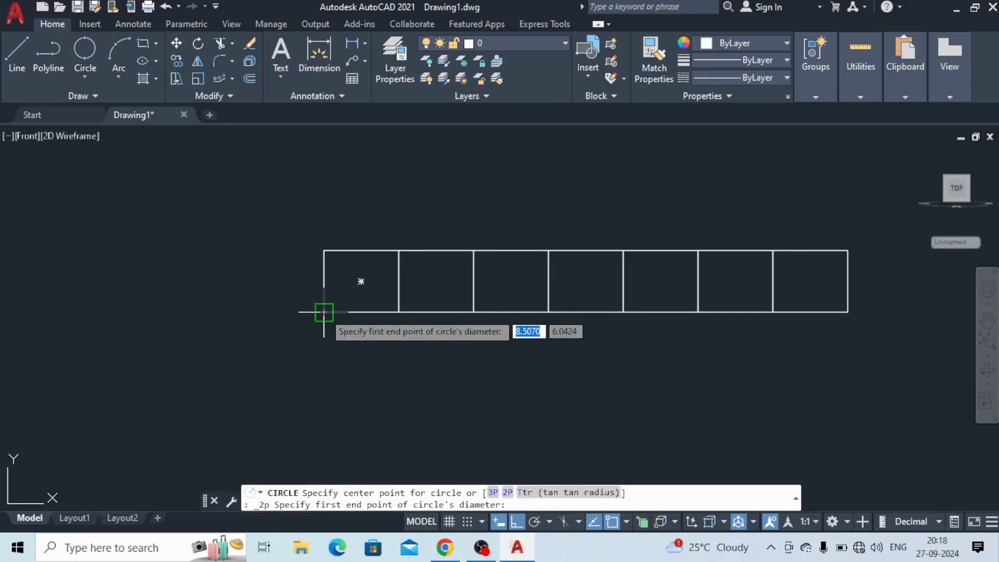
Draw a two-point circle whose diameter spans the bottom edge of the first rectangle
left_click(324, 312)
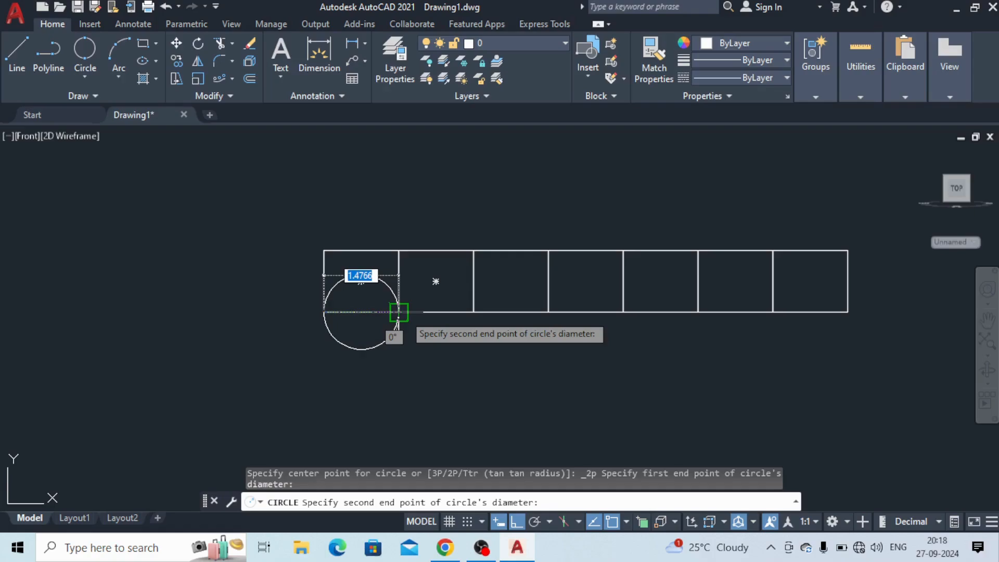
left_click(398, 312)
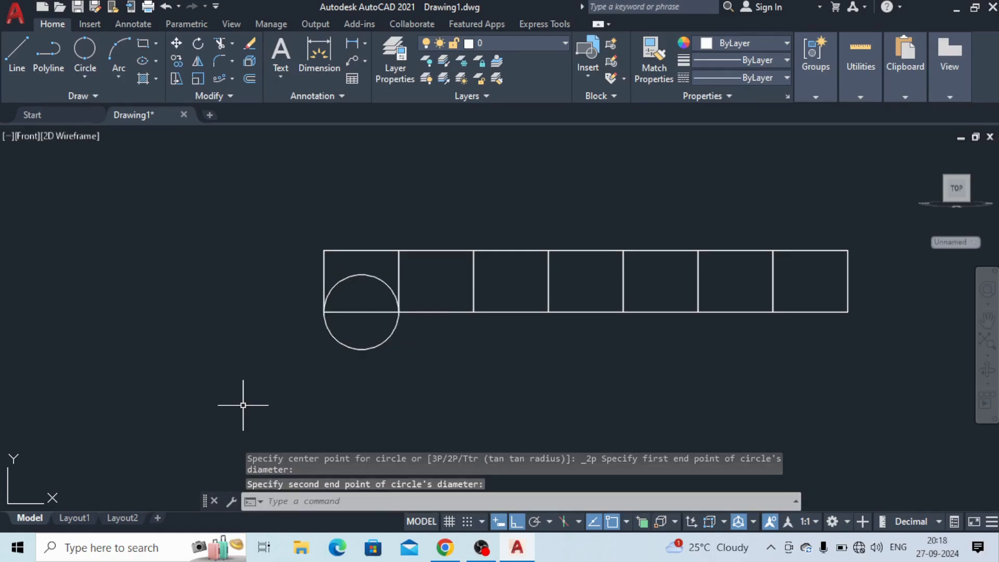
Copy the circle six times along the row so each rectangle has one centred on its bottom edge
left_click(373, 346)
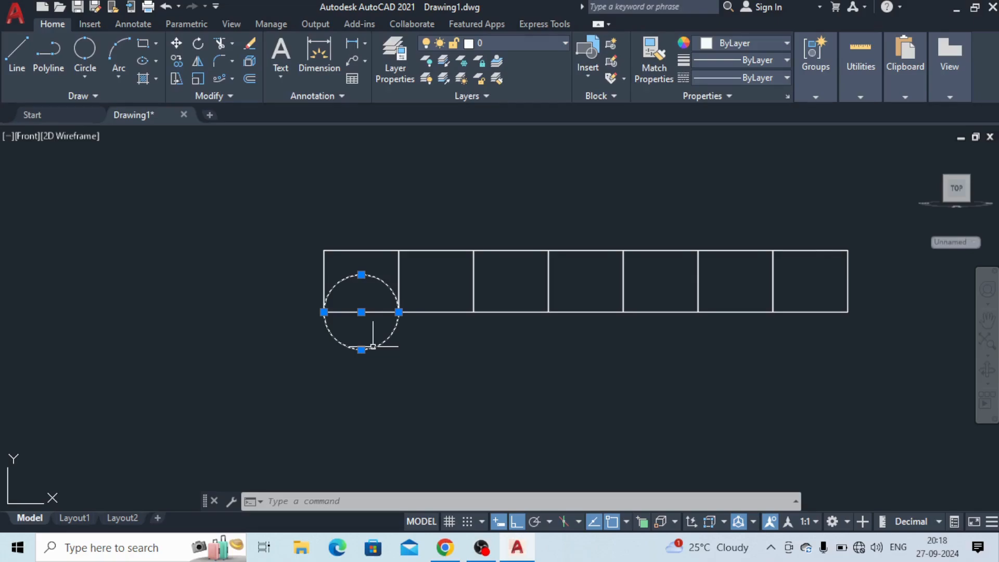
type("co")
key("Return")
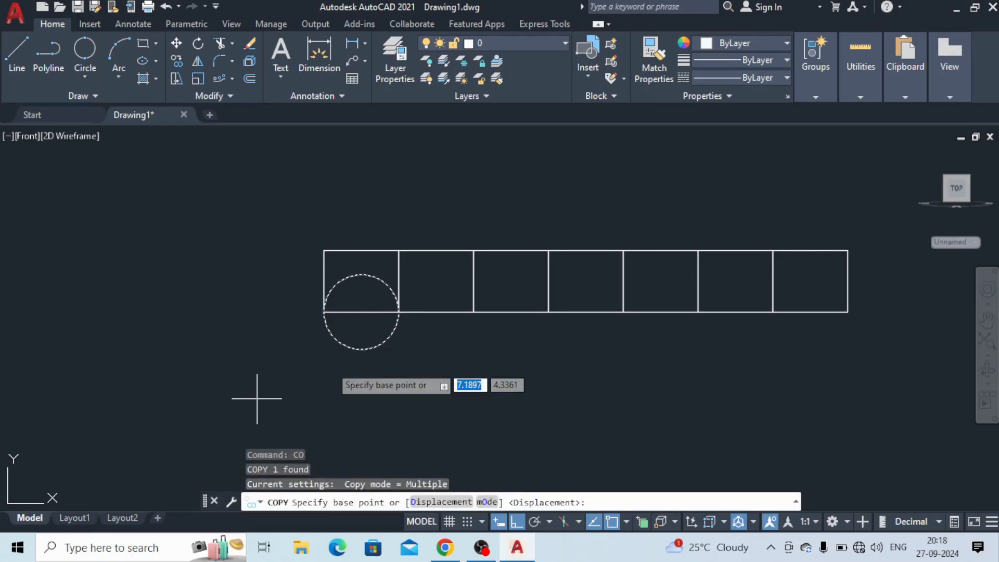
left_click(399, 312)
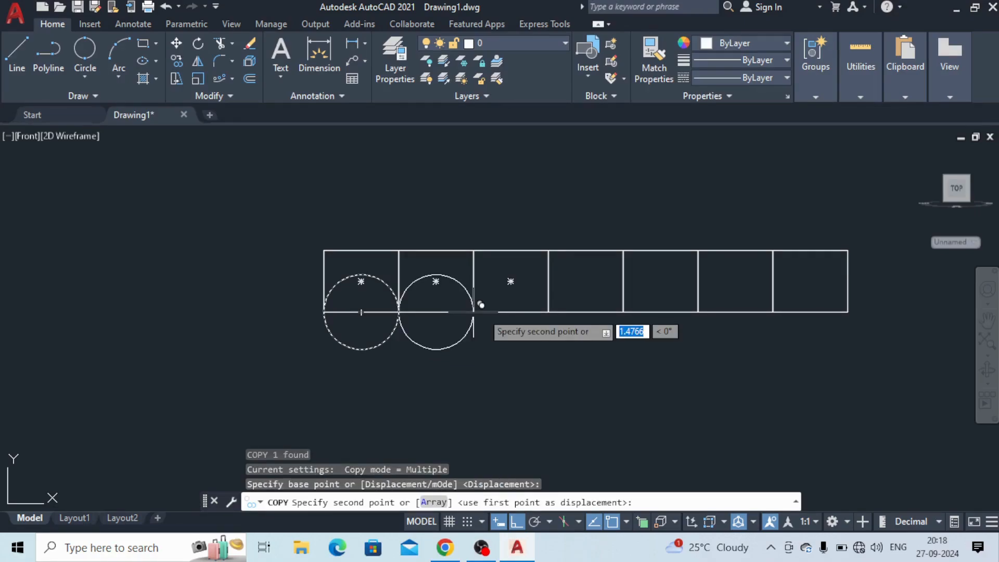
left_click(476, 309)
left_click(550, 309)
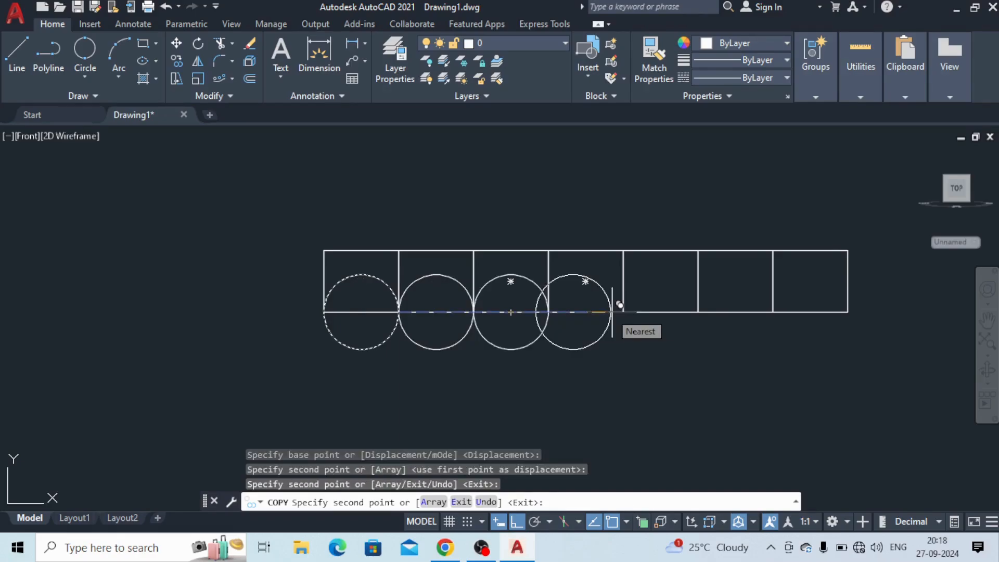
left_click(623, 311)
left_click(698, 312)
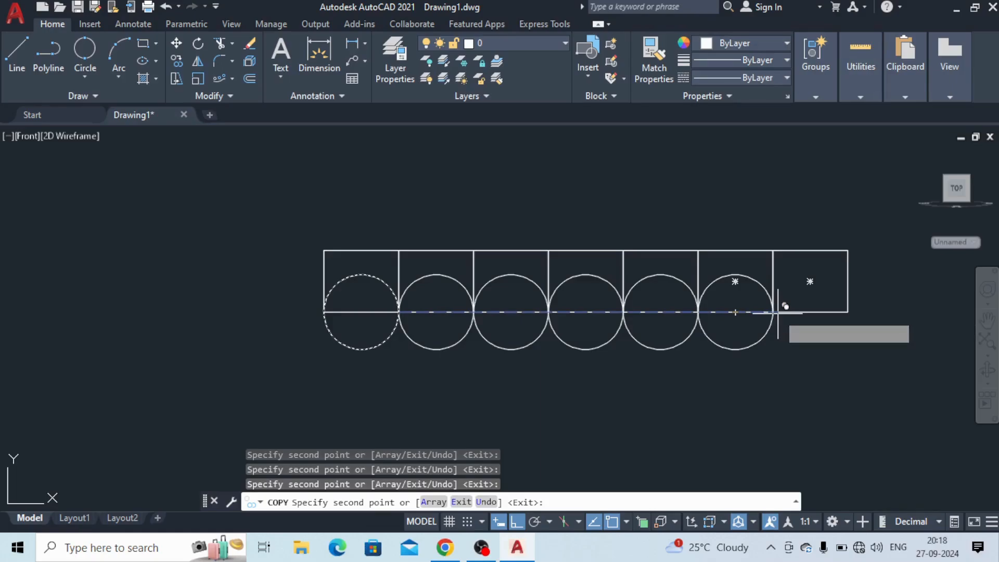
left_click(773, 311)
left_click(847, 311)
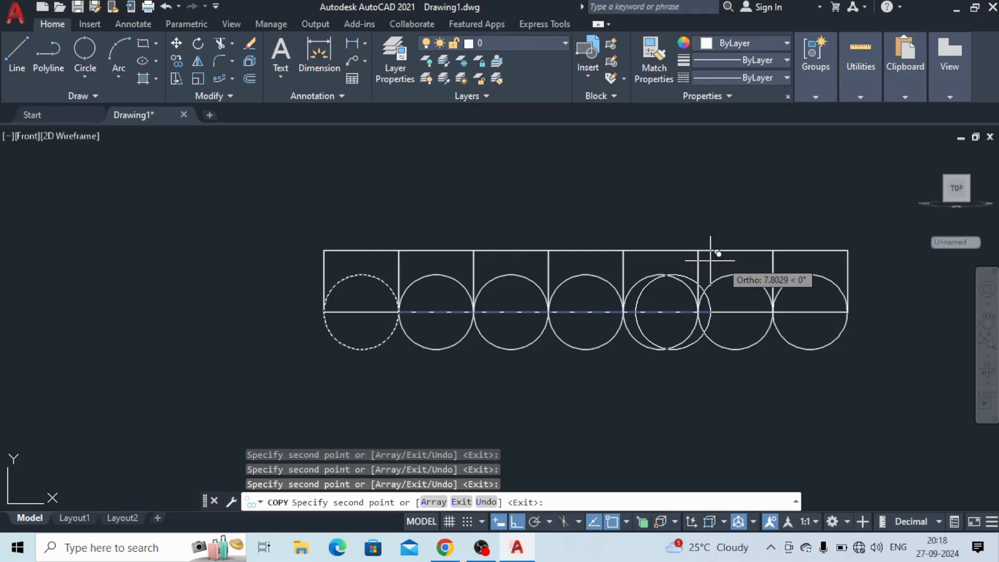
key("Escape")
Trim the upper halves of the odd circles and the lower halves of the even circles to form an alternating wave
middle_click_drag(860, 300, 706, 299)
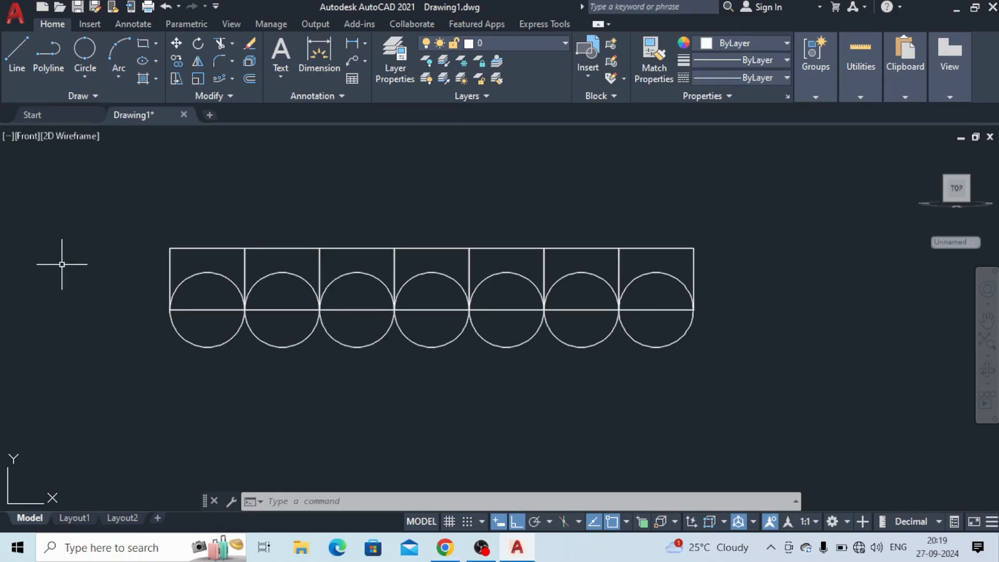
type("tr")
key("Return")
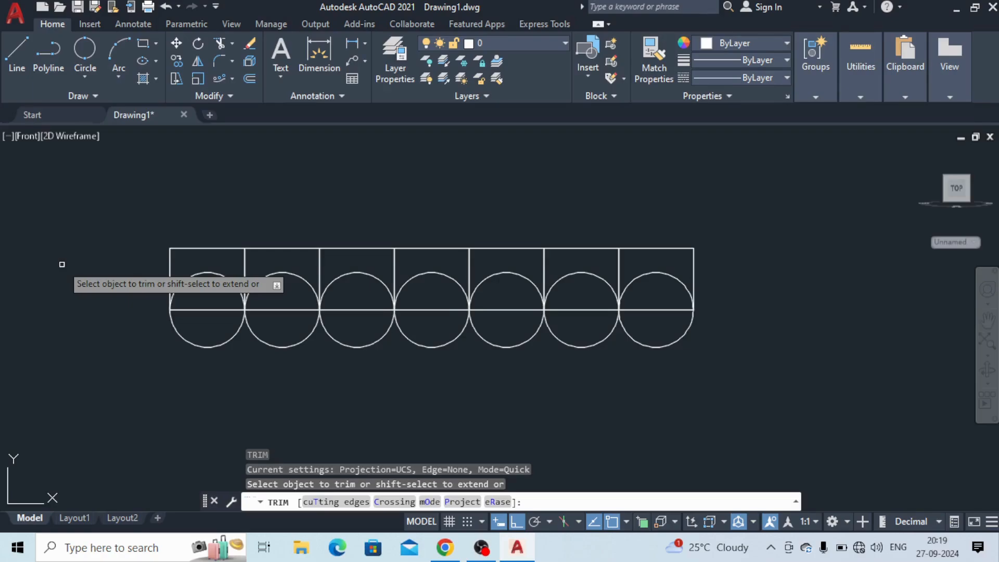
left_click(179, 284)
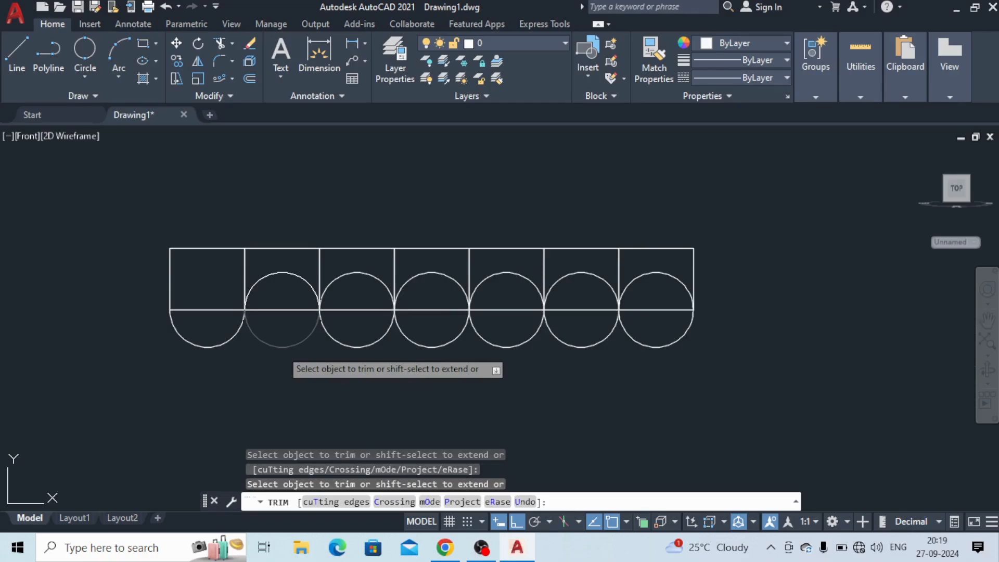
left_click(281, 348)
left_click(357, 272)
left_click(432, 344)
key("Return")
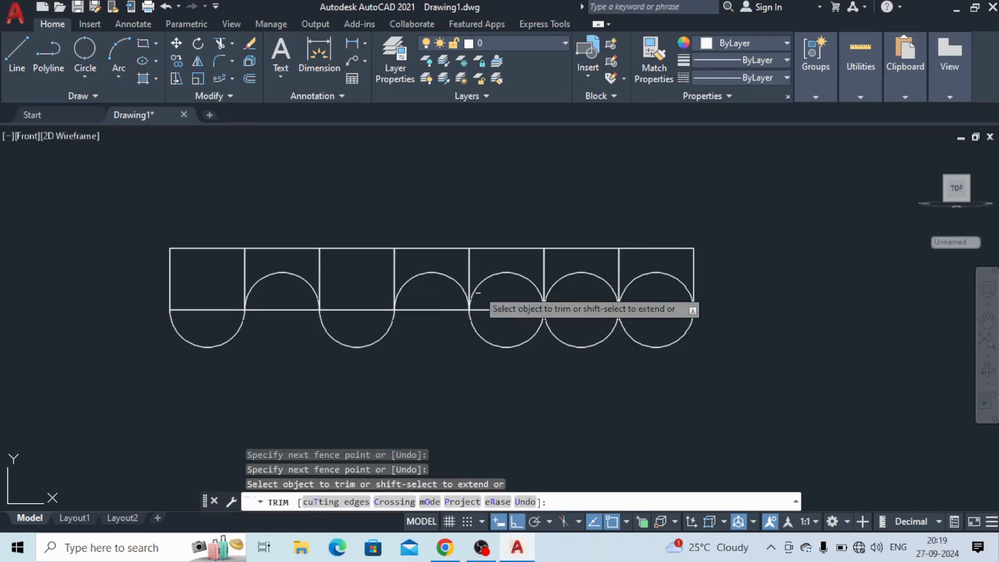
left_click(506, 273)
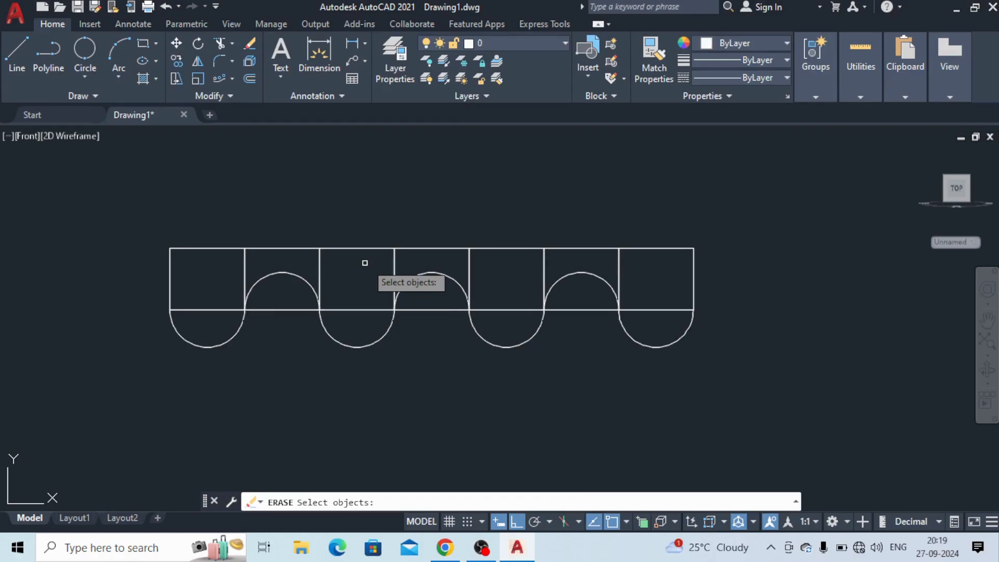
Remove the remaining rectangle lines so that only the wave of semicircular arcs is left
key("Escape")
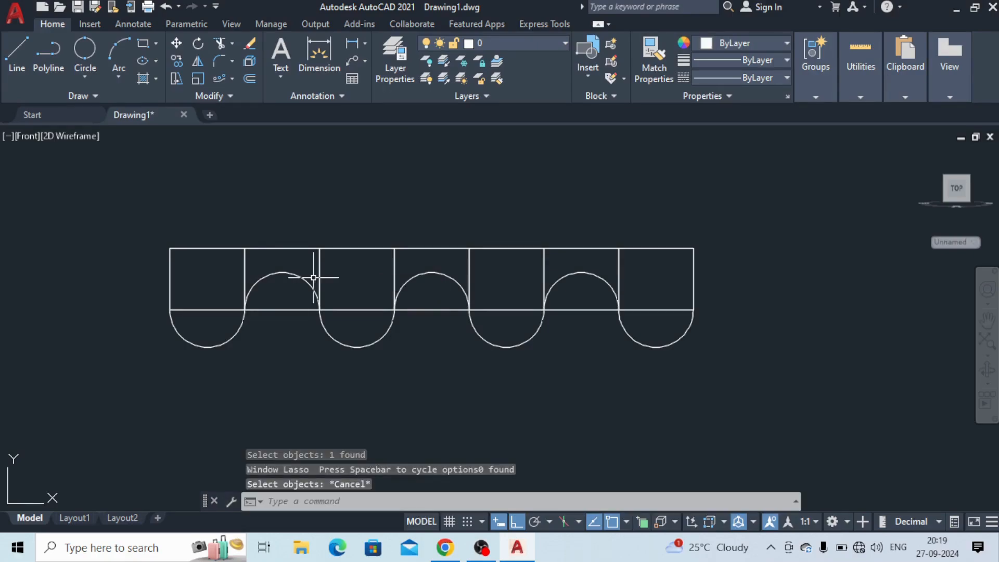
key("Escape")
key("Escape")
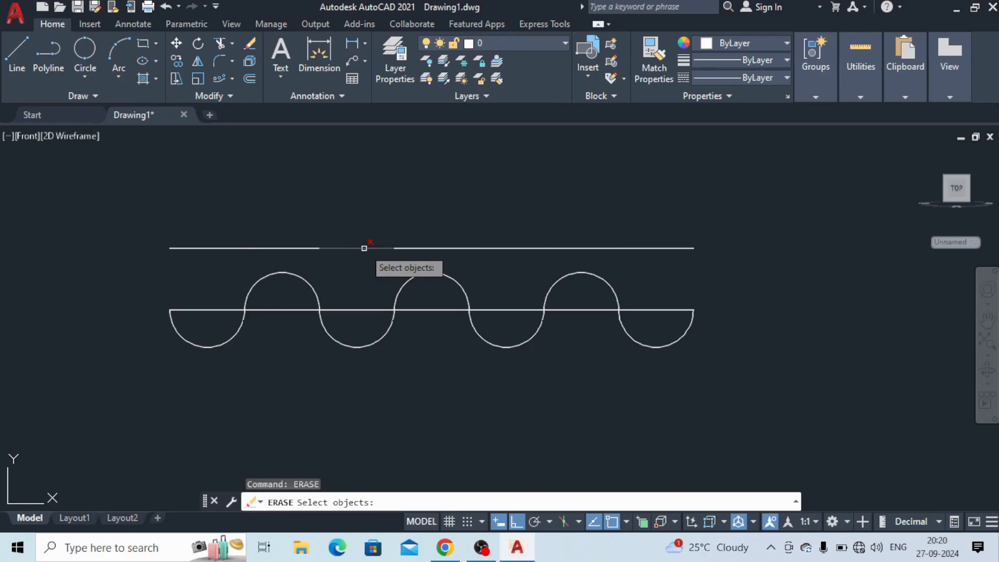
mouse_move(168, 196)
left_mouse_down()
mouse_move(722, 250)
mouse_move(554, 258)
left_mouse_up()
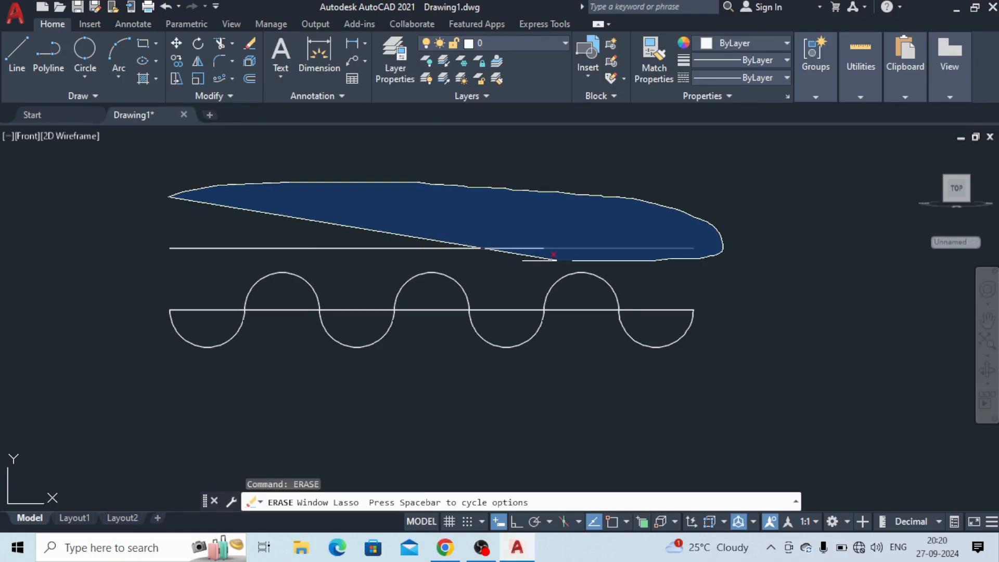
left_click_drag(554, 254, 555, 255)
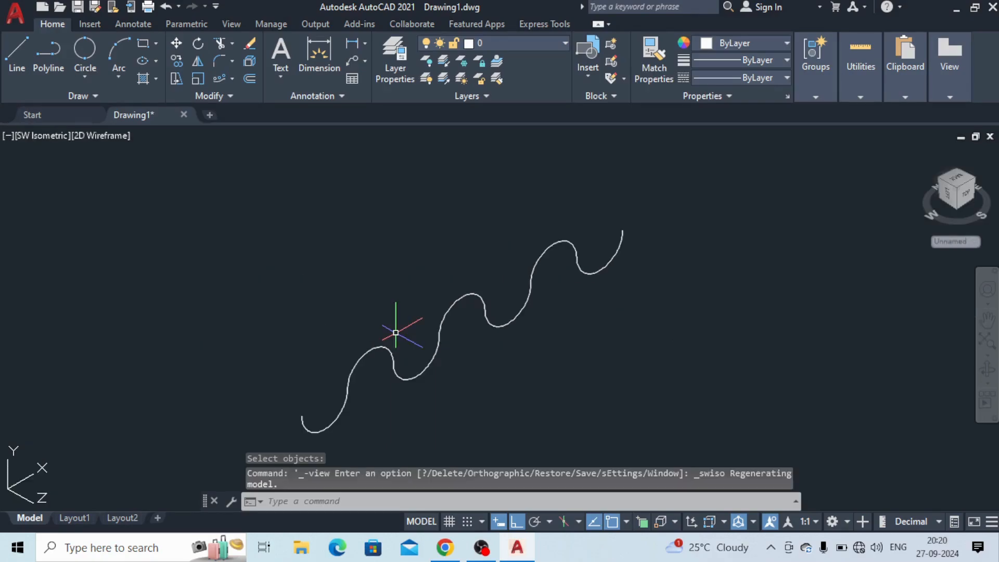
Turn the wave profile into a long 3D corrugated sheet and display it in the Shaded with edges style
scroll(396, 332, "down", 2)
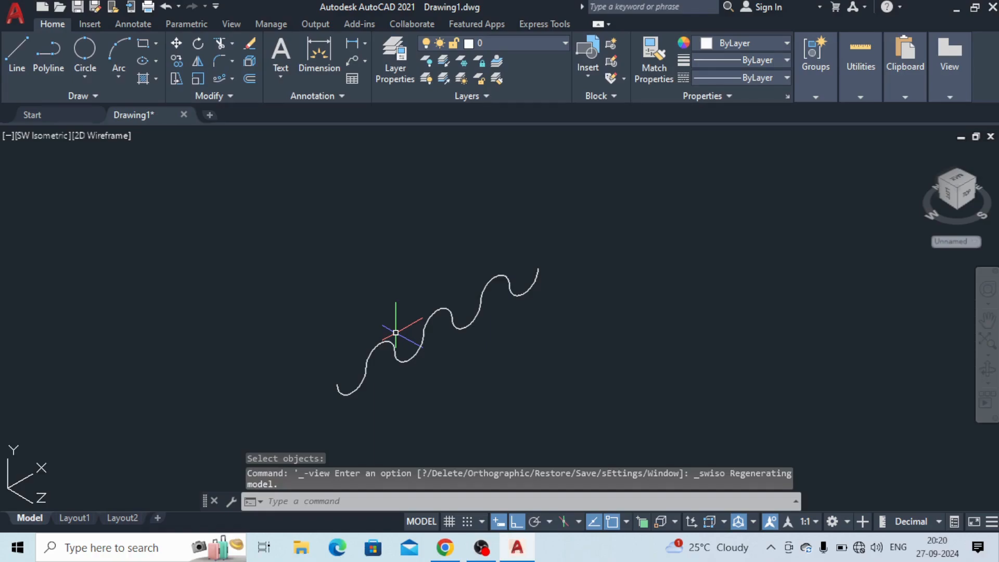
left_click_drag(449, 232, 625, 276)
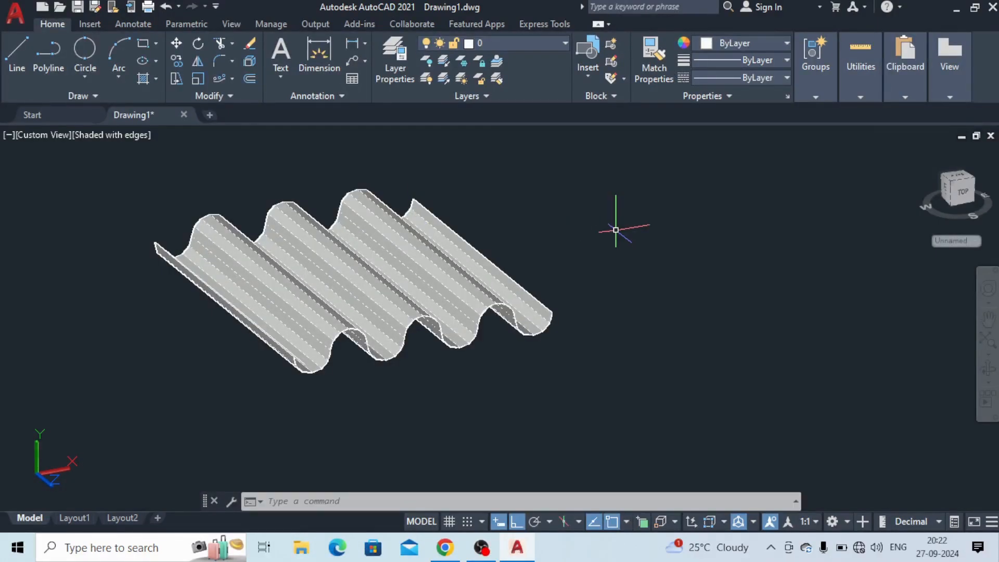
key("Escape")
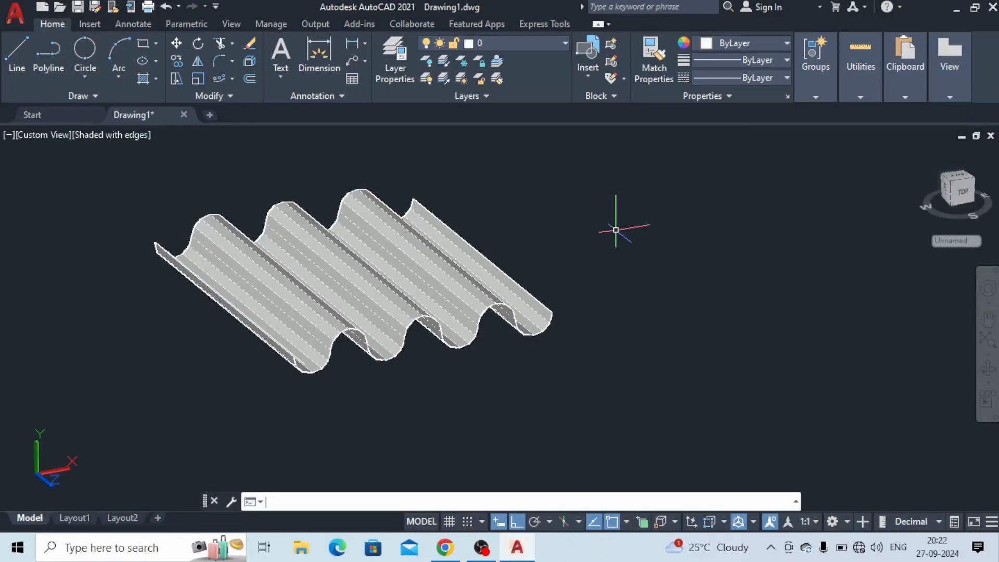